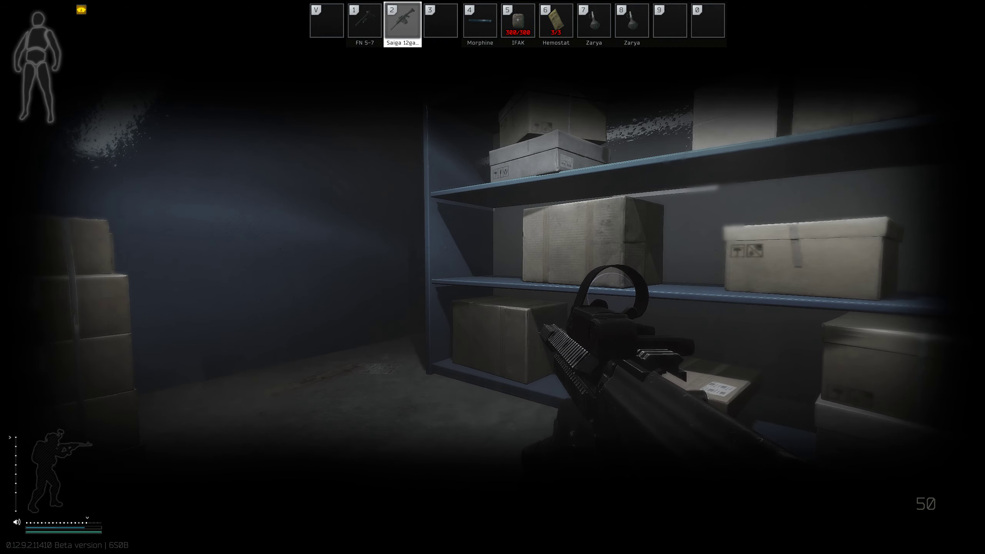
{"action": "key", "text": "r"}
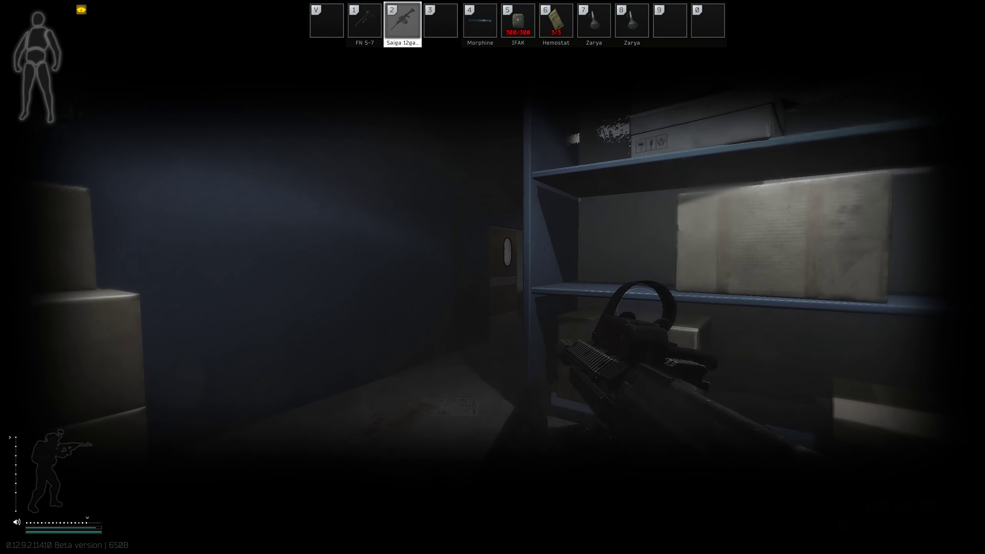
{"action": "right_click", "coordinate": [492, 277]}
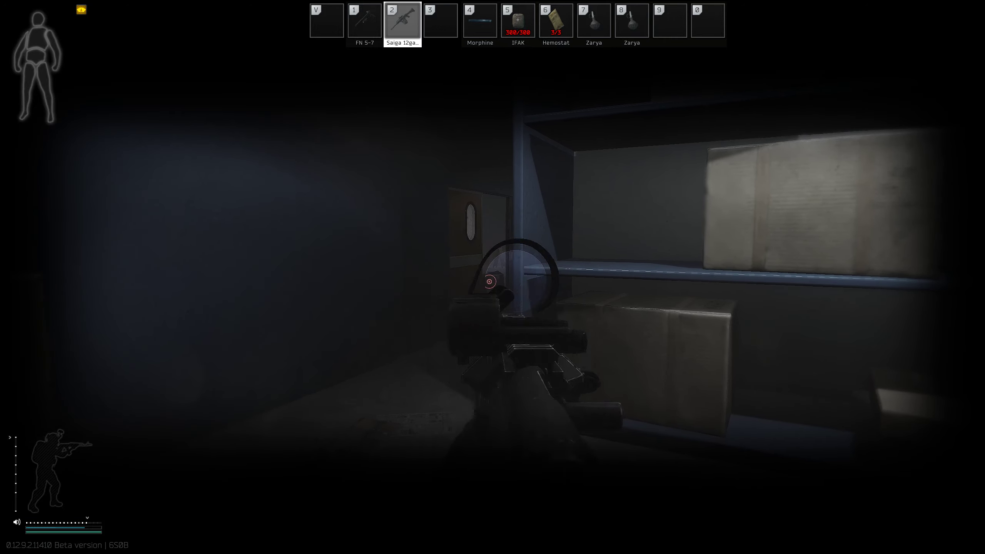
{"action": "right_click", "coordinate": [492, 277]}
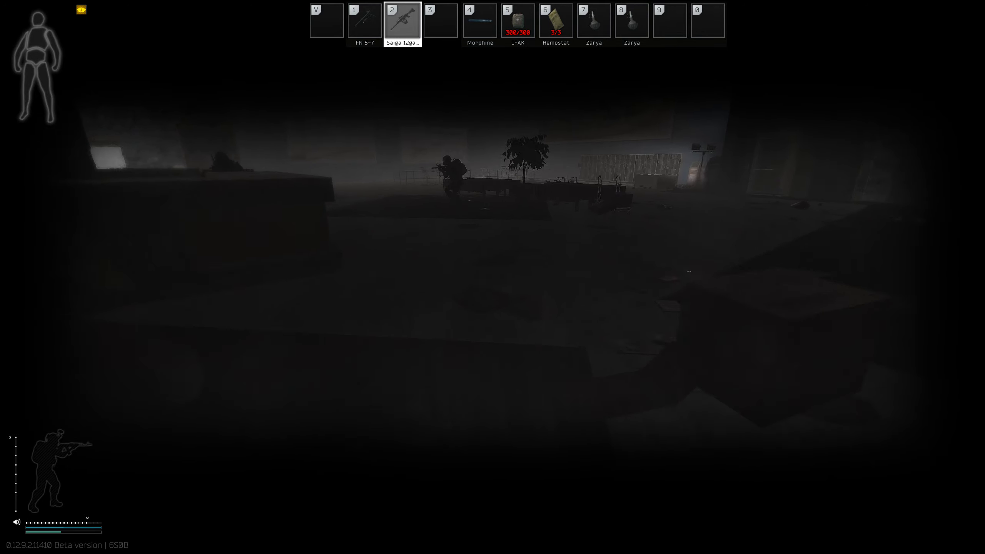
{"action": "key", "text": "c"}
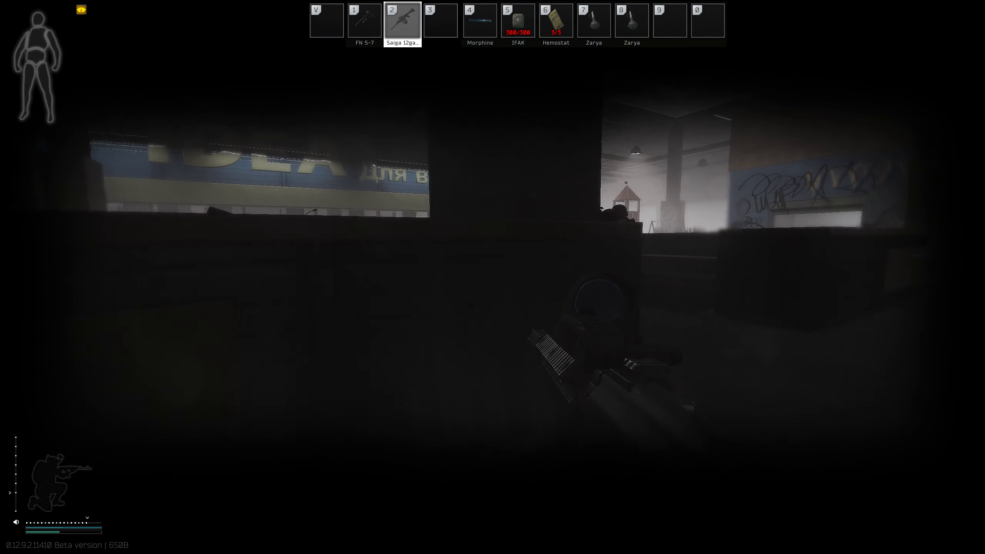